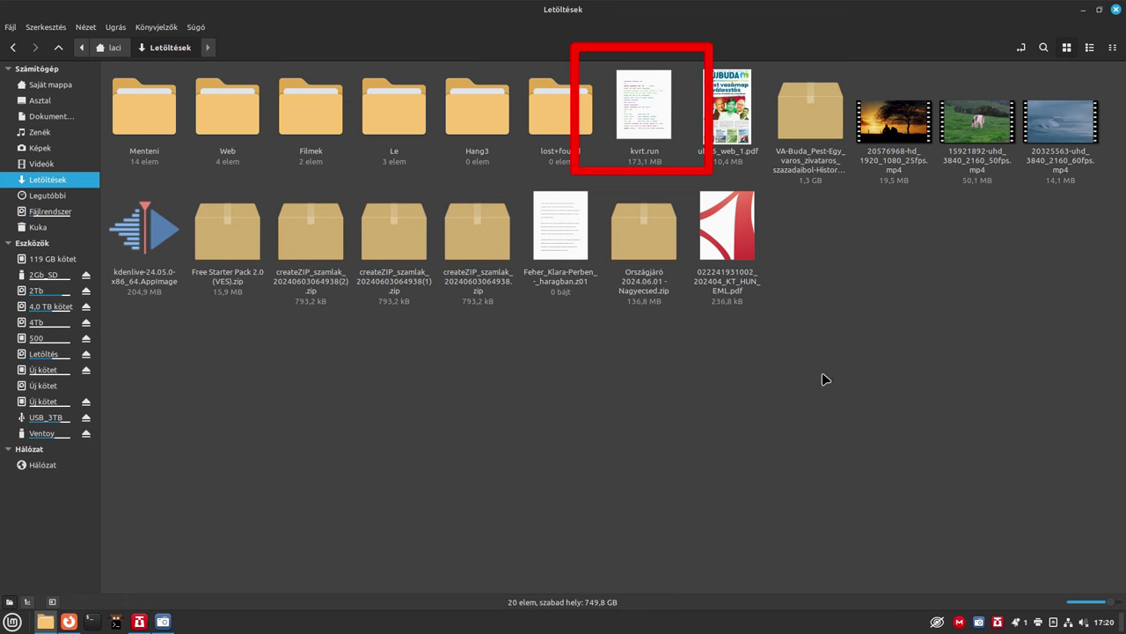
Check in the permissions of kvrt.run that executing the file as a program is allowed
{"action": "right_click", "coordinate": [630, 123]}
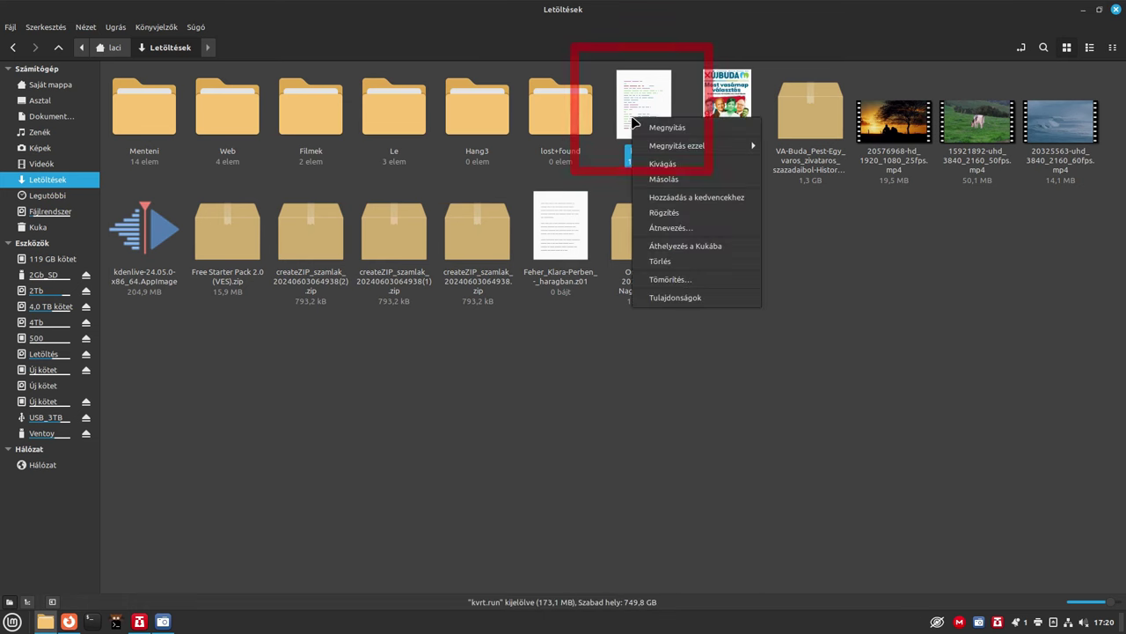
{"action": "left_click", "coordinate": [682, 298]}
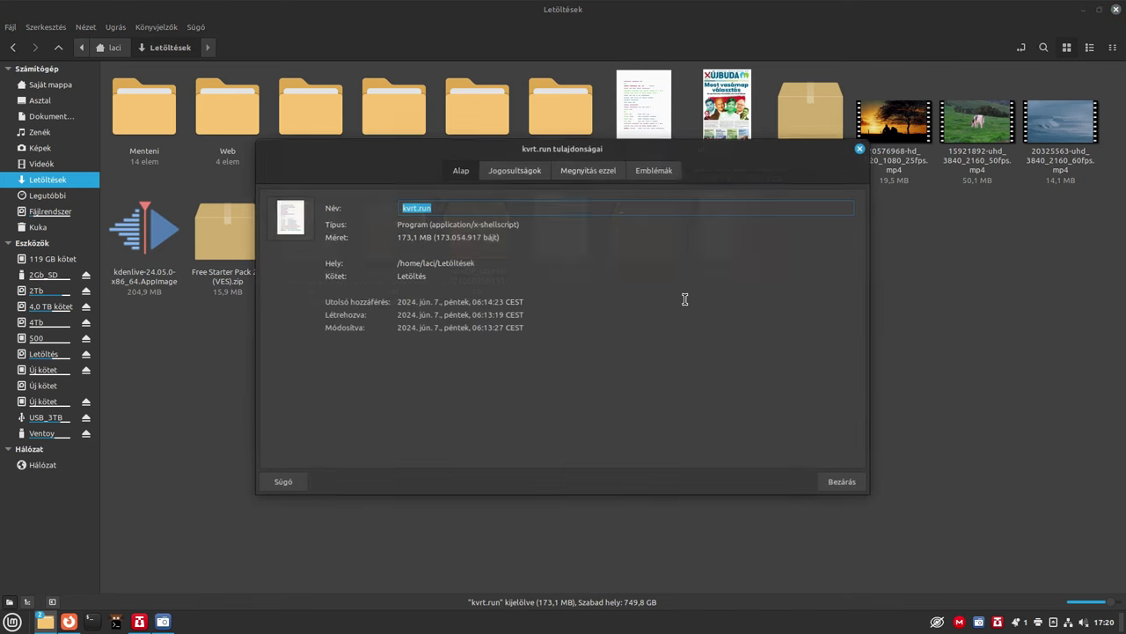
{"action": "left_click", "coordinate": [518, 173]}
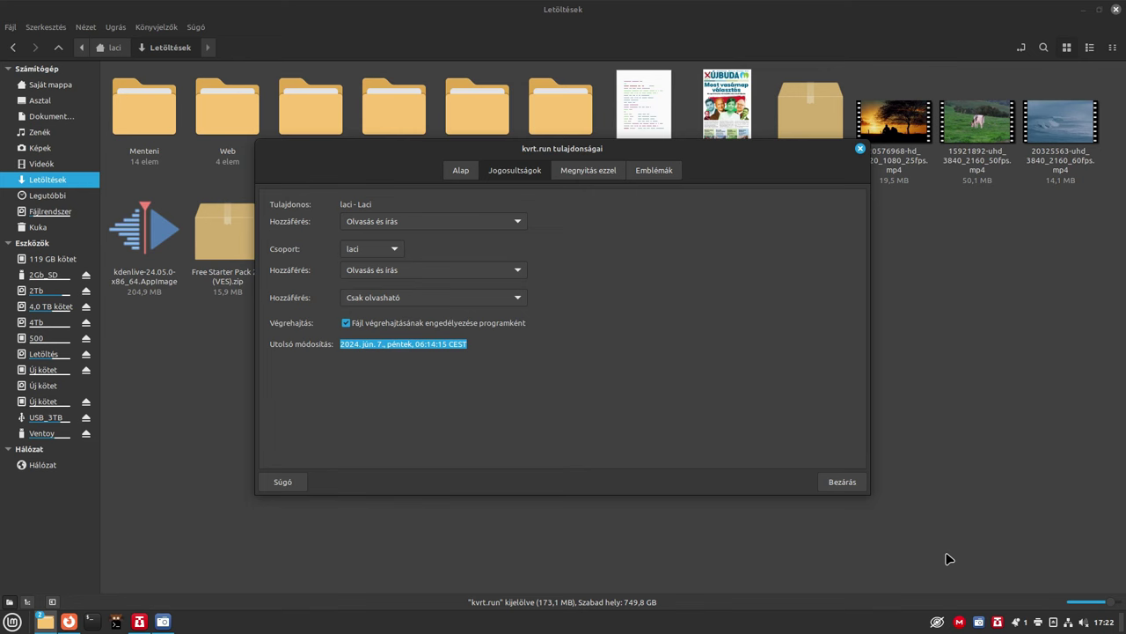
{"action": "left_click", "coordinate": [860, 149]}
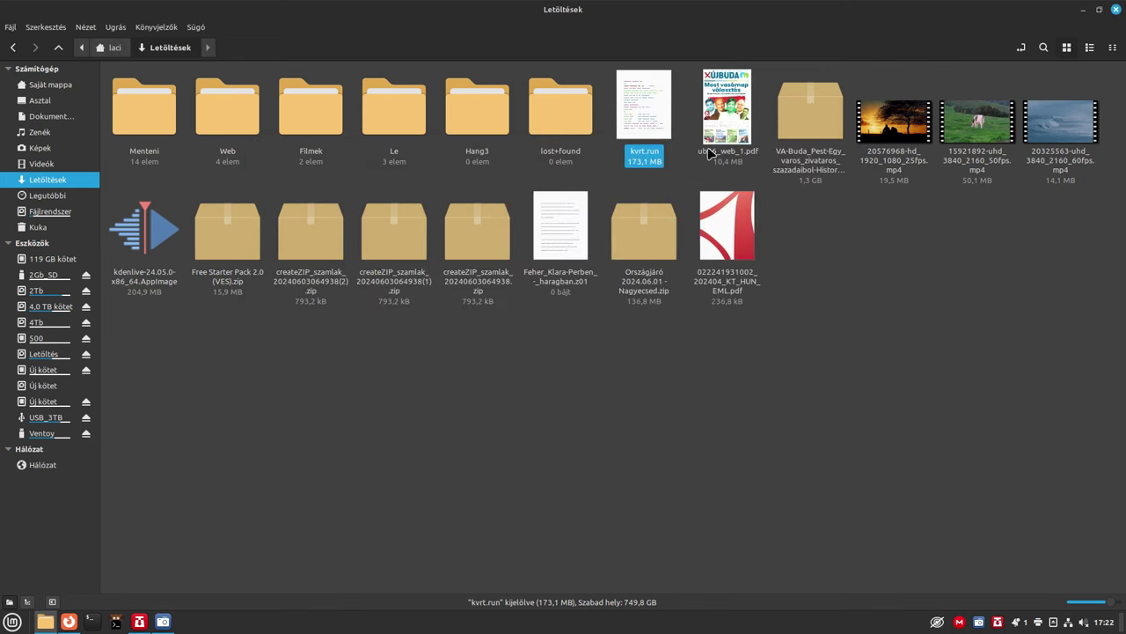
Run kvrt.run in a terminal and authenticate with the administrator password
{"action": "right_click", "coordinate": [627, 118]}
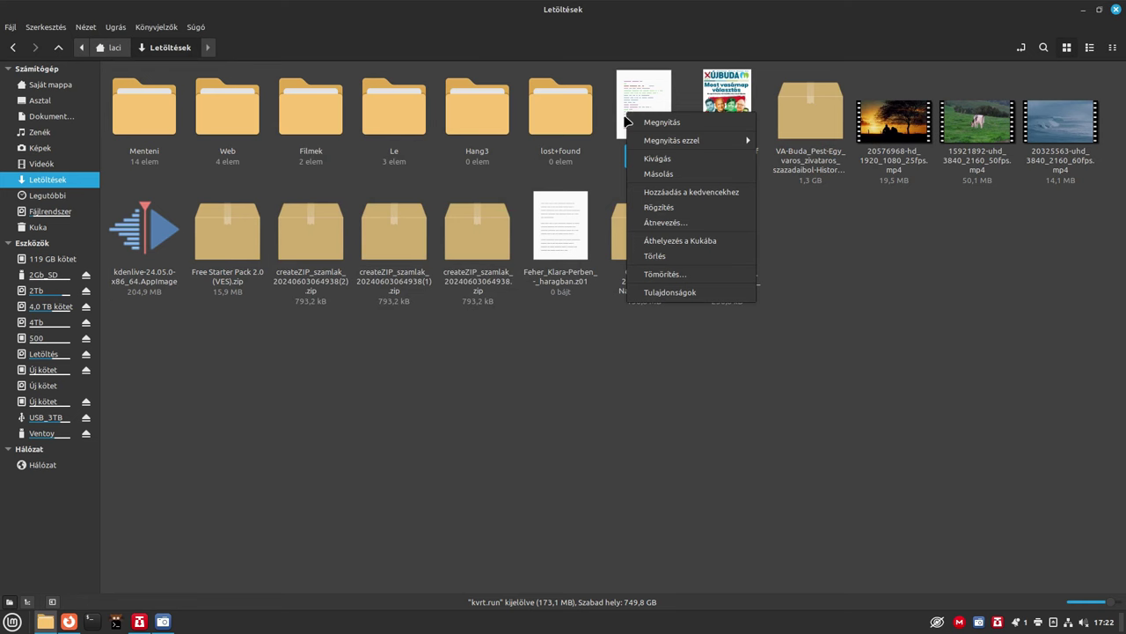
{"action": "left_click", "coordinate": [656, 130]}
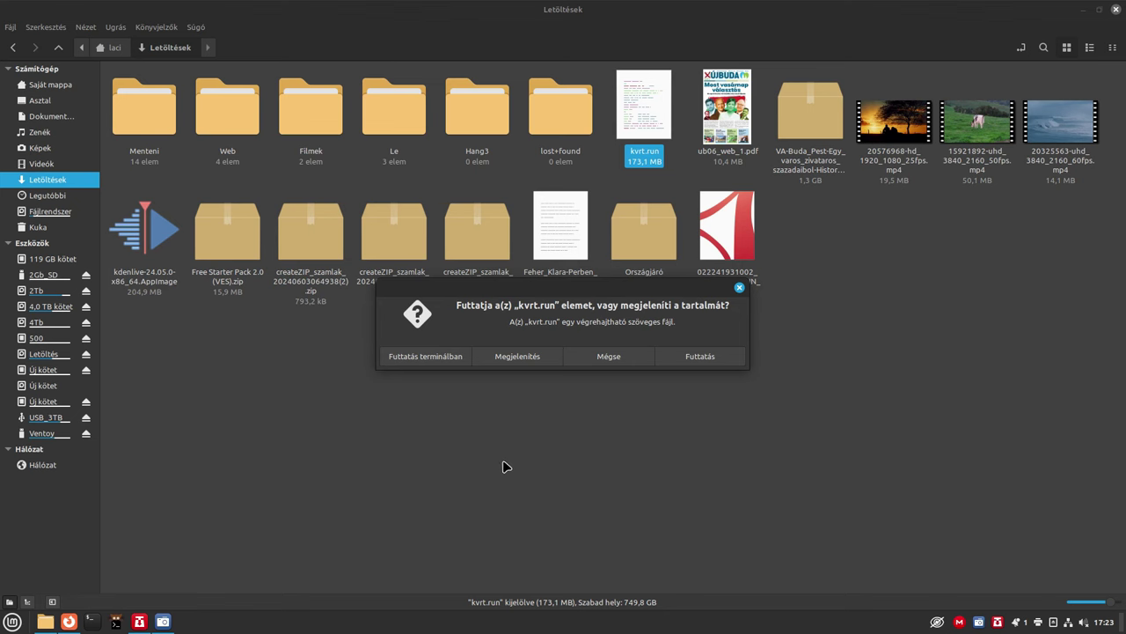
{"action": "left_click", "coordinate": [400, 356]}
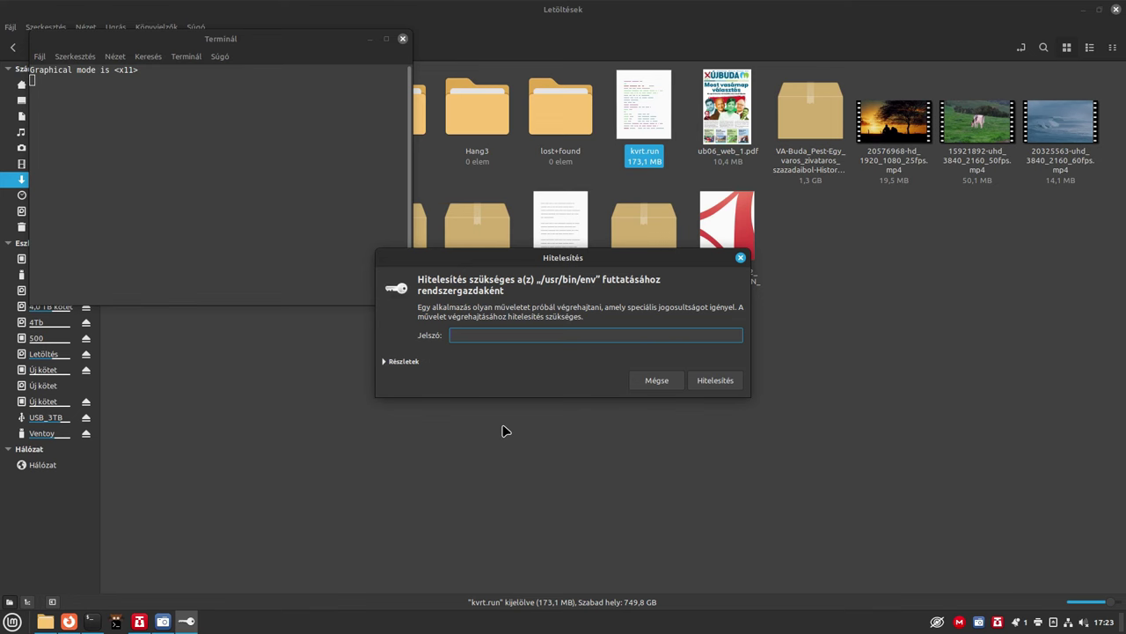
{"action": "key", "text": "Return"}
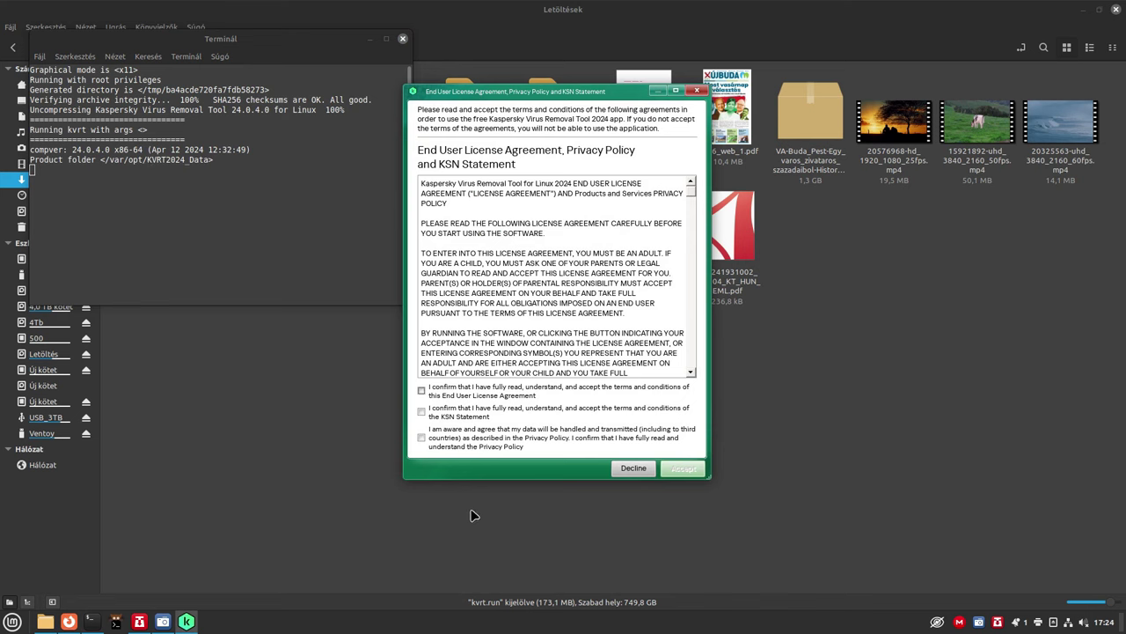
Accept the End User License Agreement, KSN Statement and Privacy Policy, and start a scan with the default settings
{"action": "left_click", "coordinate": [463, 411]}
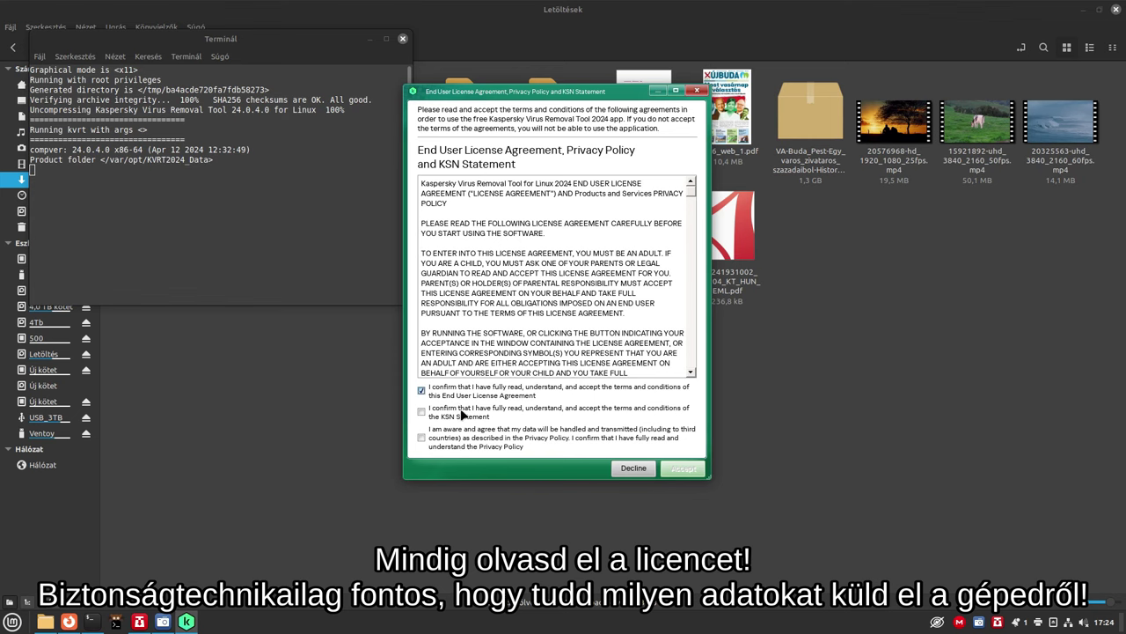
{"action": "left_click", "coordinate": [467, 445]}
{"action": "scroll", "coordinate": [475, 195], "scroll_direction": "down", "scroll_amount": 5}
{"action": "scroll", "coordinate": [482, 197], "scroll_direction": "down", "scroll_amount": 6}
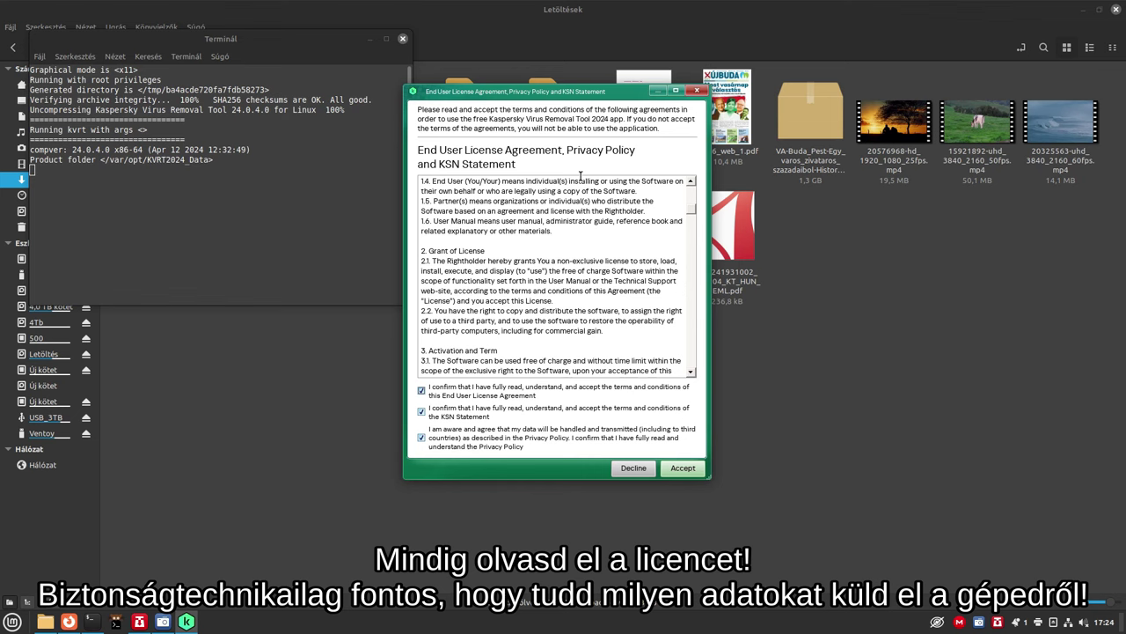
{"action": "left_click", "coordinate": [683, 467]}
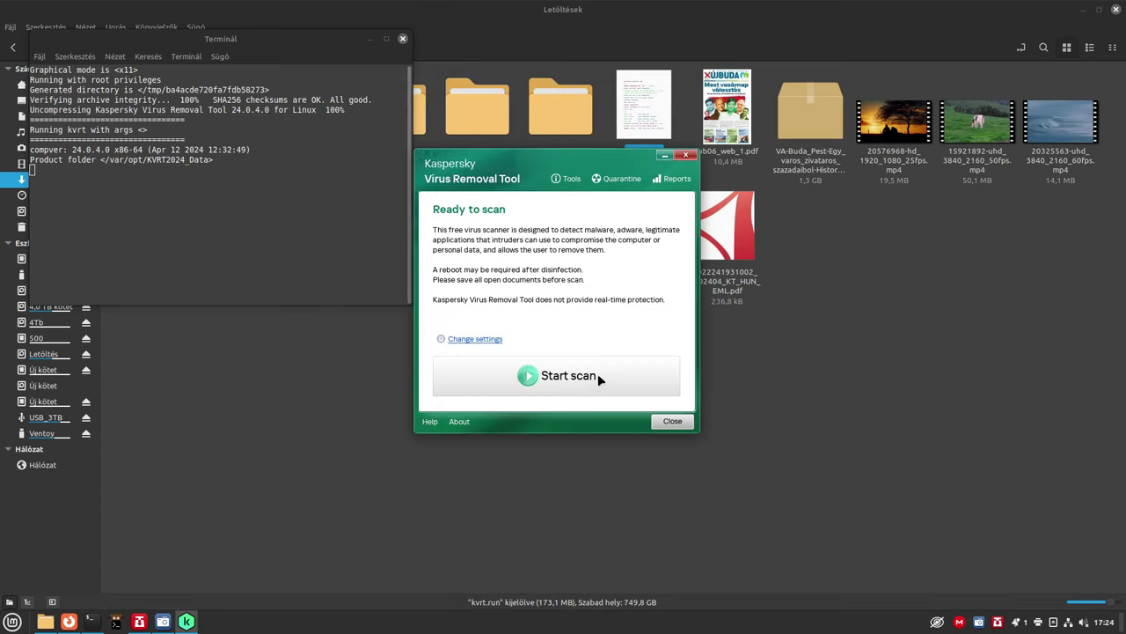
{"action": "left_click", "coordinate": [597, 373]}
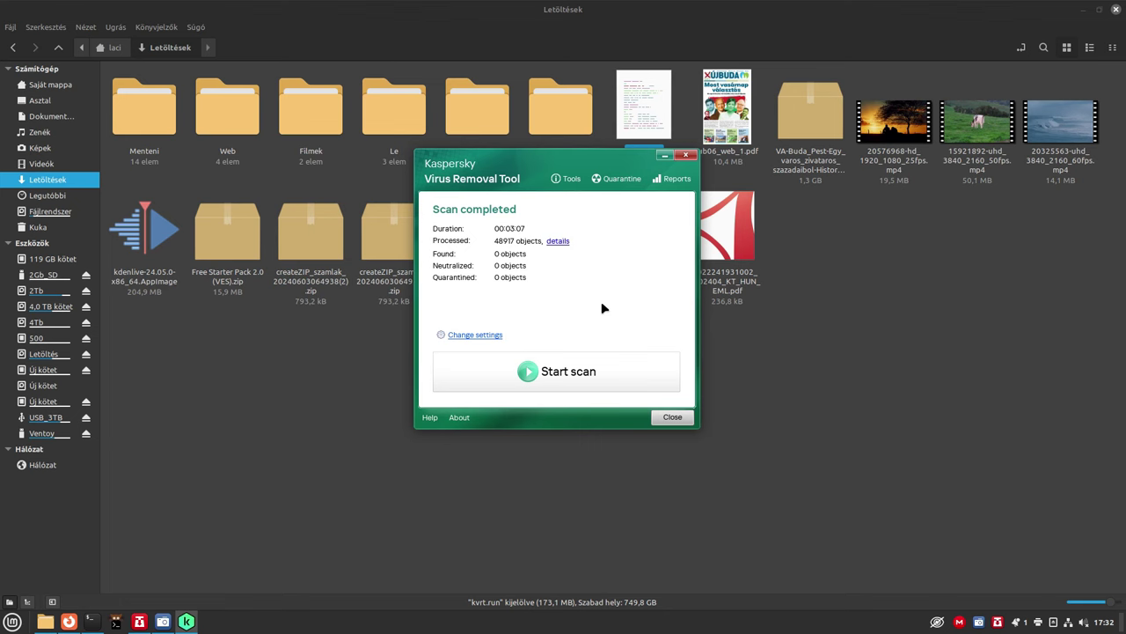
Add the system volumes, / and /boot/efi, to the objects to scan
{"action": "left_click", "coordinate": [466, 336]}
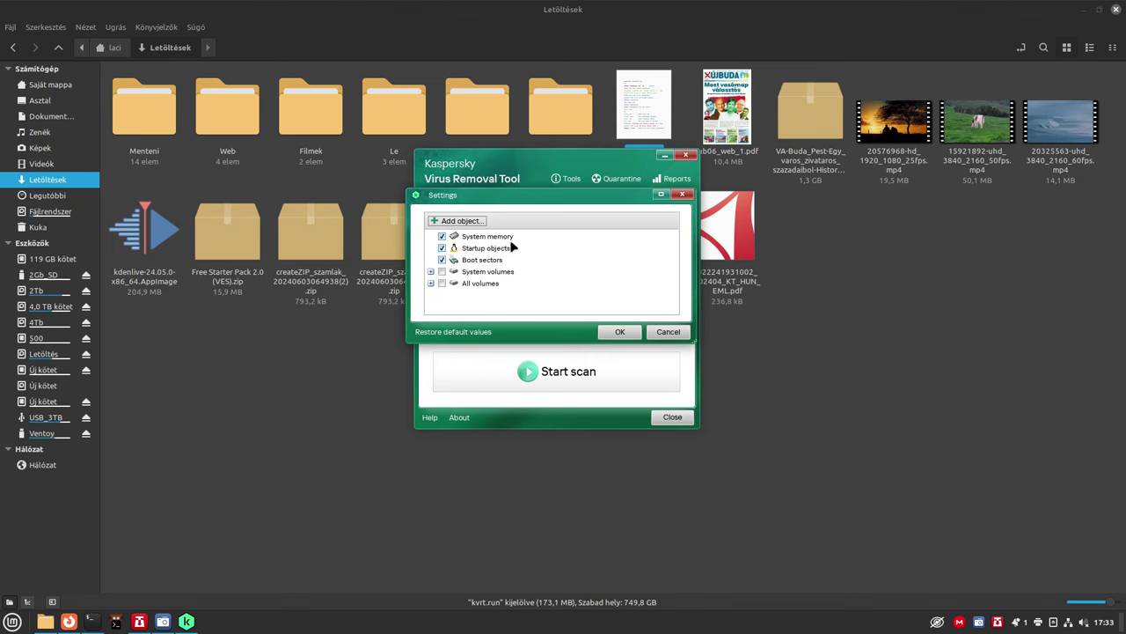
{"action": "left_click", "coordinate": [442, 271]}
{"action": "left_click", "coordinate": [432, 272]}
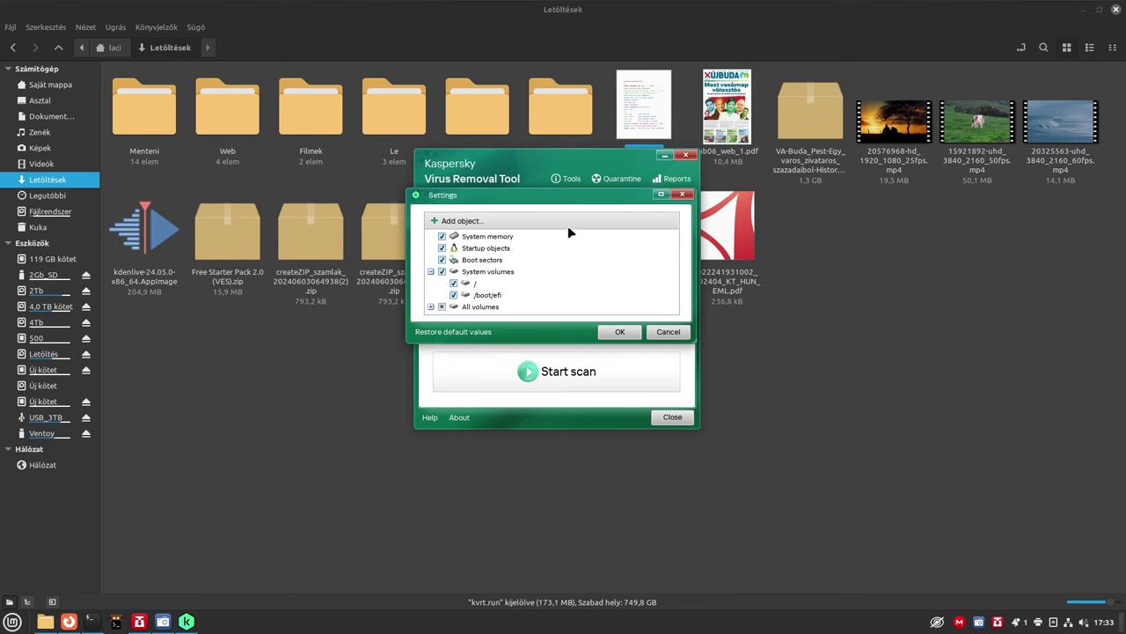
Examine which mounted drives and folders can be selected for scanning under All volumes
{"action": "left_click", "coordinate": [430, 307]}
{"action": "scroll", "coordinate": [568, 282], "scroll_direction": "down", "scroll_amount": 3}
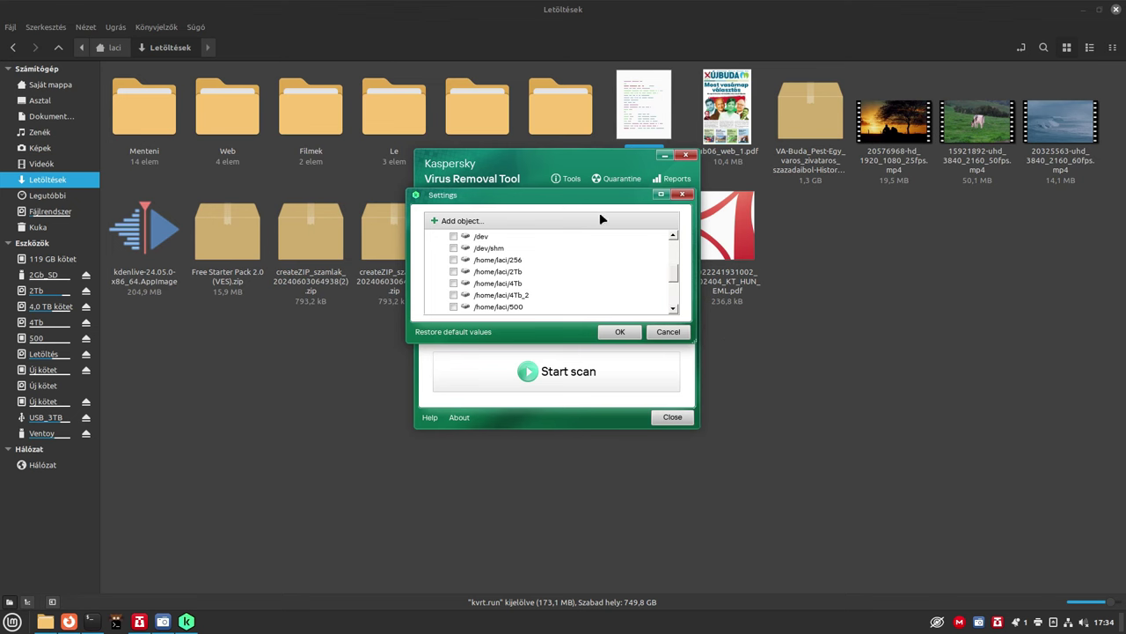
{"action": "scroll", "coordinate": [586, 312], "scroll_direction": "down", "scroll_amount": 1}
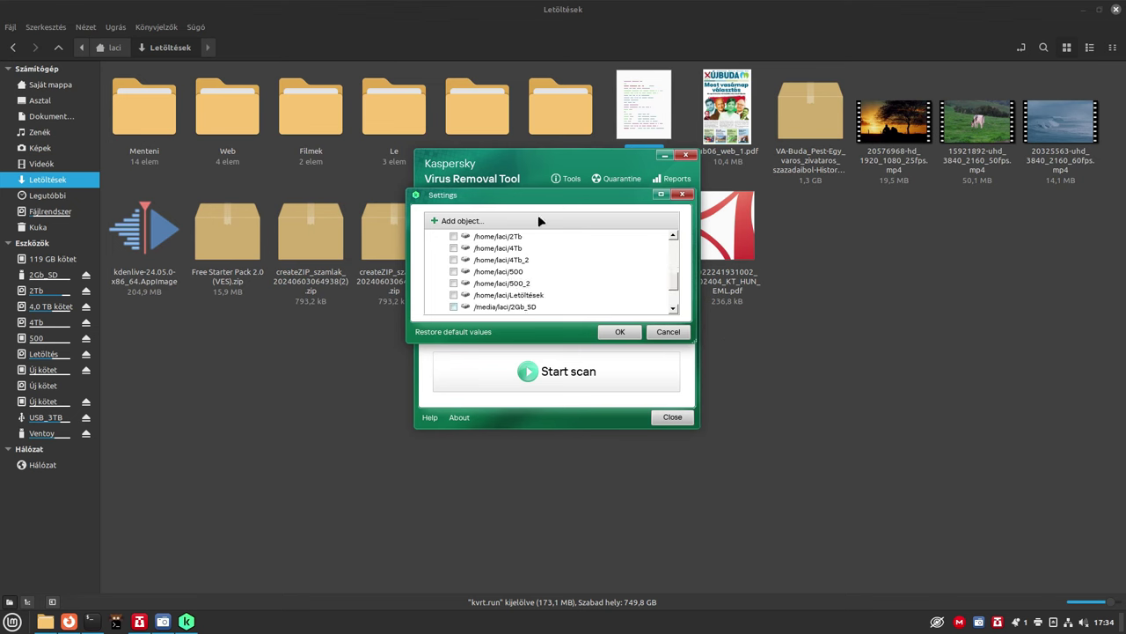
{"action": "scroll", "coordinate": [546, 291], "scroll_direction": "up", "scroll_amount": 3}
{"action": "scroll", "coordinate": [546, 291], "scroll_direction": "down", "scroll_amount": 3}
{"action": "scroll", "coordinate": [561, 294], "scroll_direction": "up", "scroll_amount": 5}
{"action": "scroll", "coordinate": [432, 286], "scroll_direction": "up", "scroll_amount": 1}
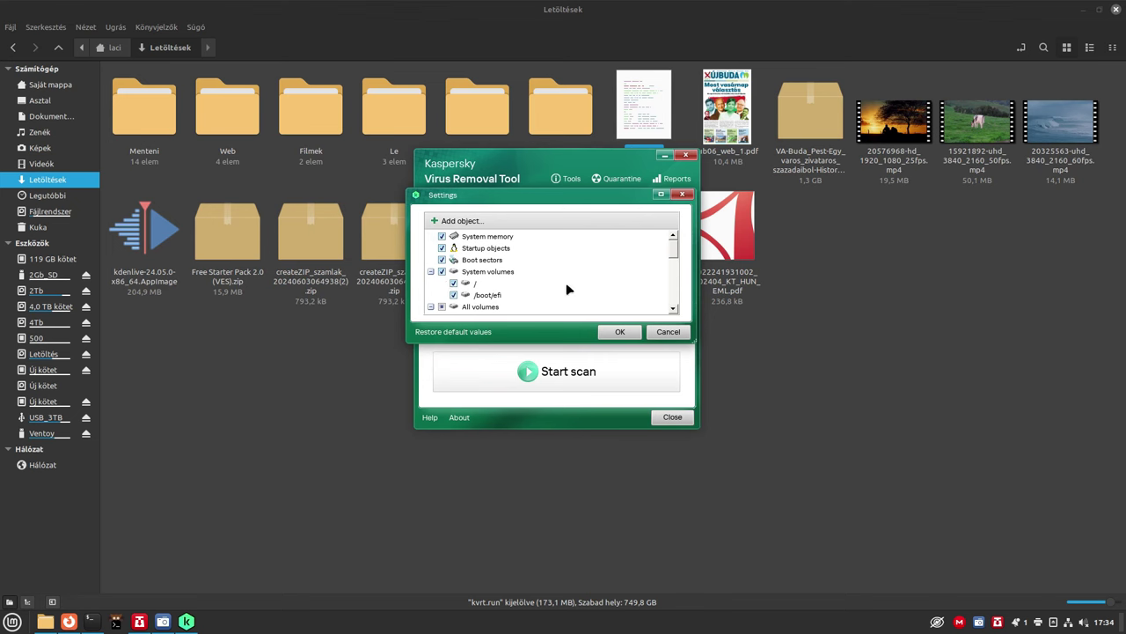
Apply the scan settings and start a scan that includes the system volumes
{"action": "left_click", "coordinate": [622, 333]}
{"action": "left_click", "coordinate": [551, 371]}
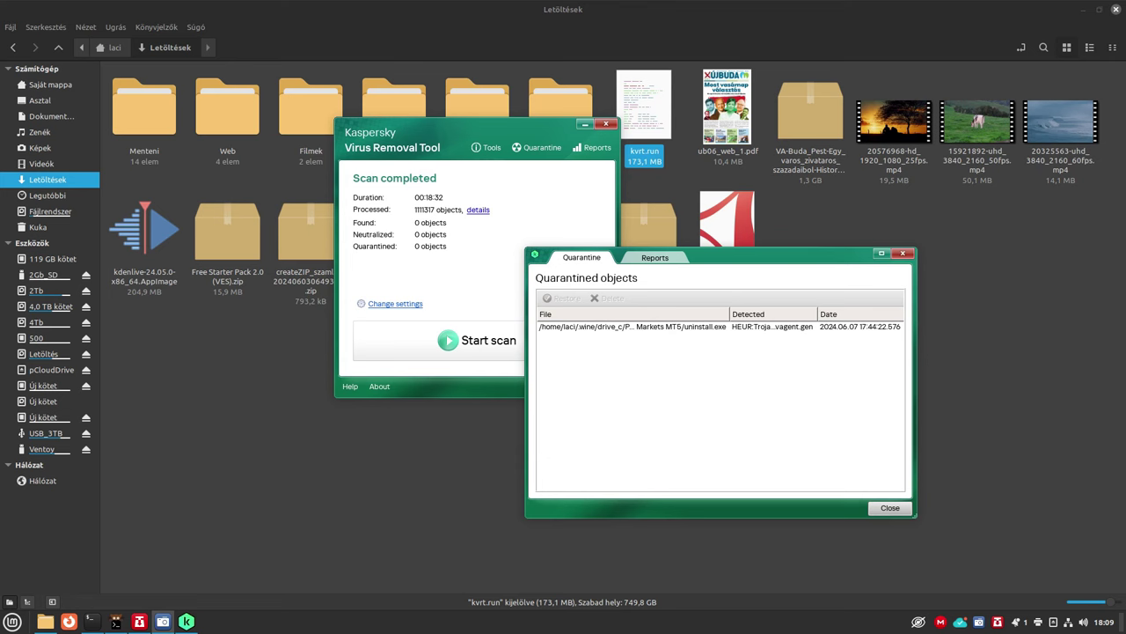
Close the quarantine window and view which system tools the scanner offers
{"action": "key", "text": "Escape"}
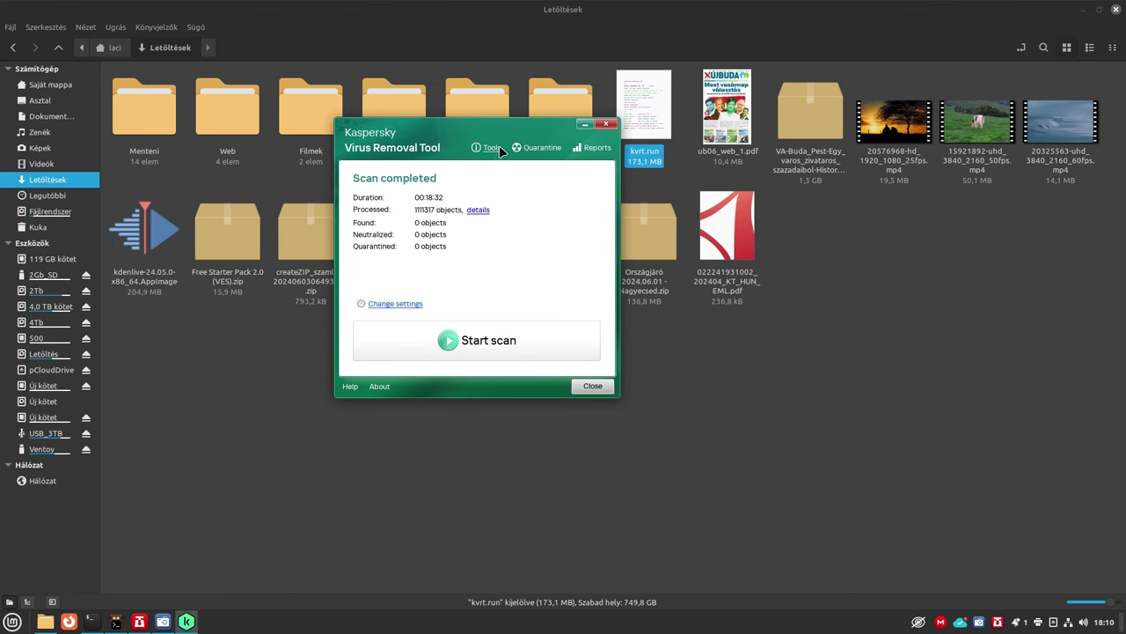
{"action": "left_click", "coordinate": [497, 148]}
{"action": "left_click", "coordinate": [392, 195]}
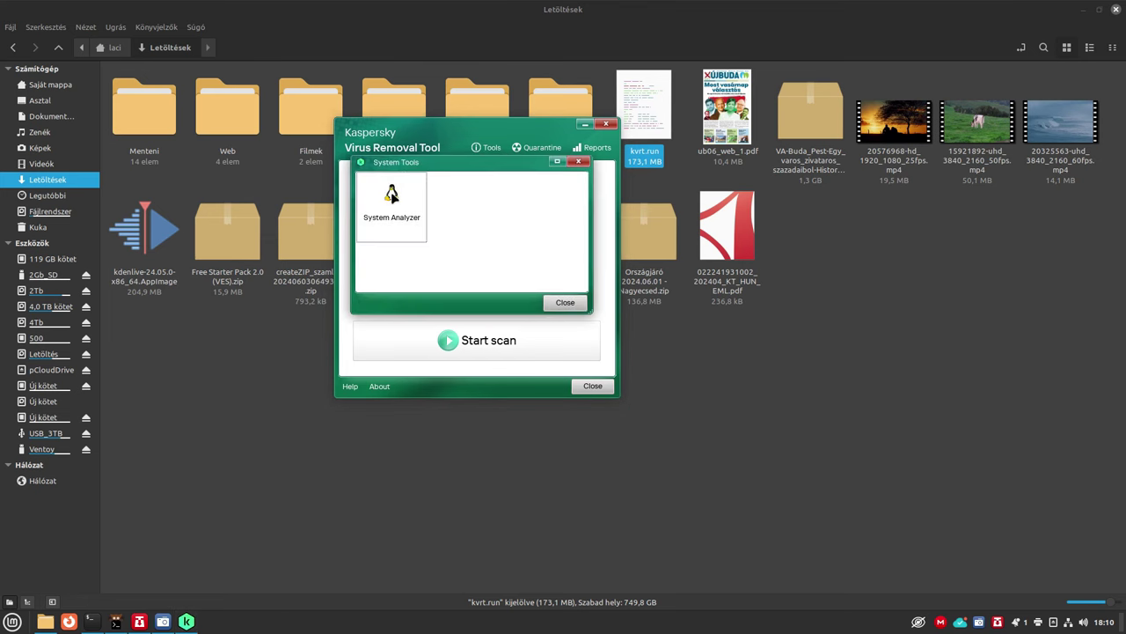
{"action": "left_click", "coordinate": [563, 303]}
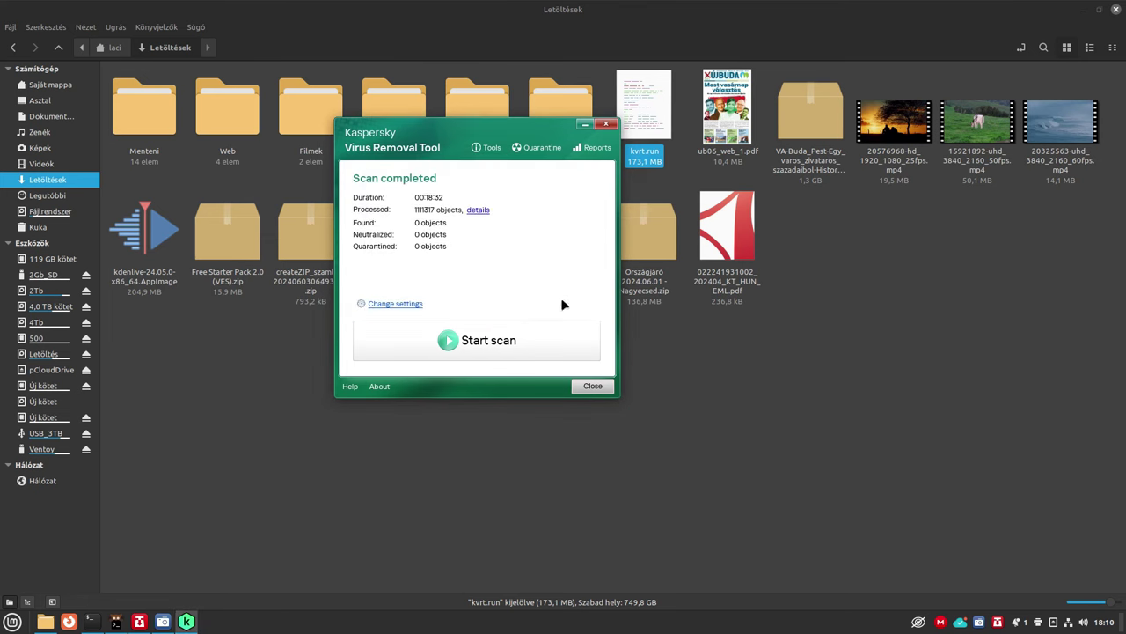
Review the quarantined objects and the 7 Jun 2024 scan report from 17:26:20
{"action": "left_click", "coordinate": [540, 150]}
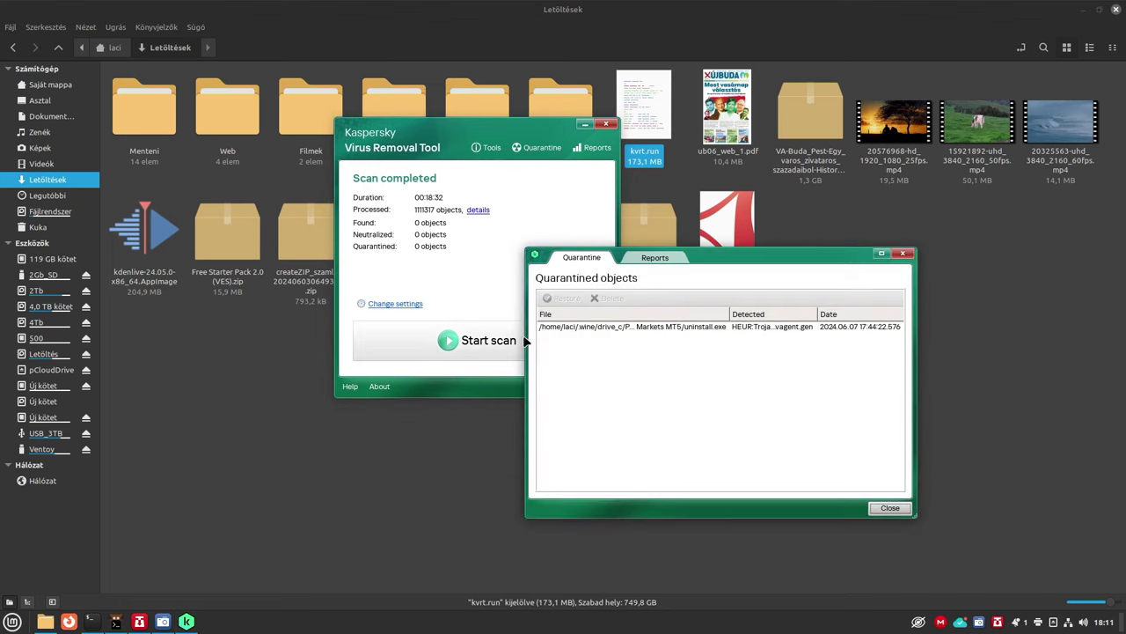
{"action": "left_click", "coordinate": [574, 146]}
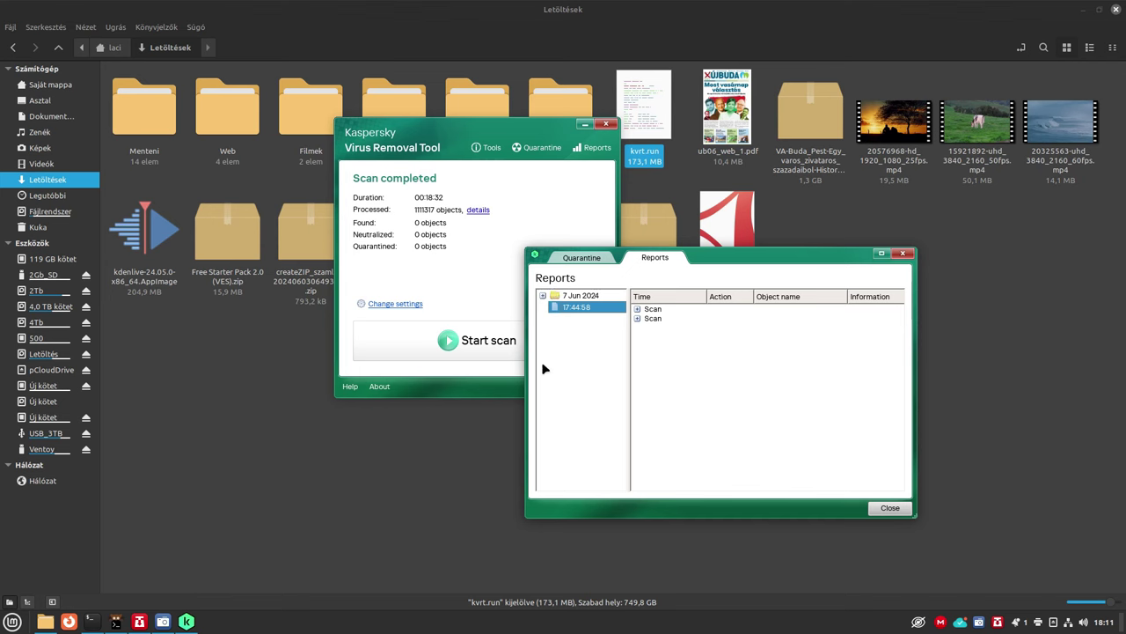
{"action": "left_click", "coordinate": [579, 295]}
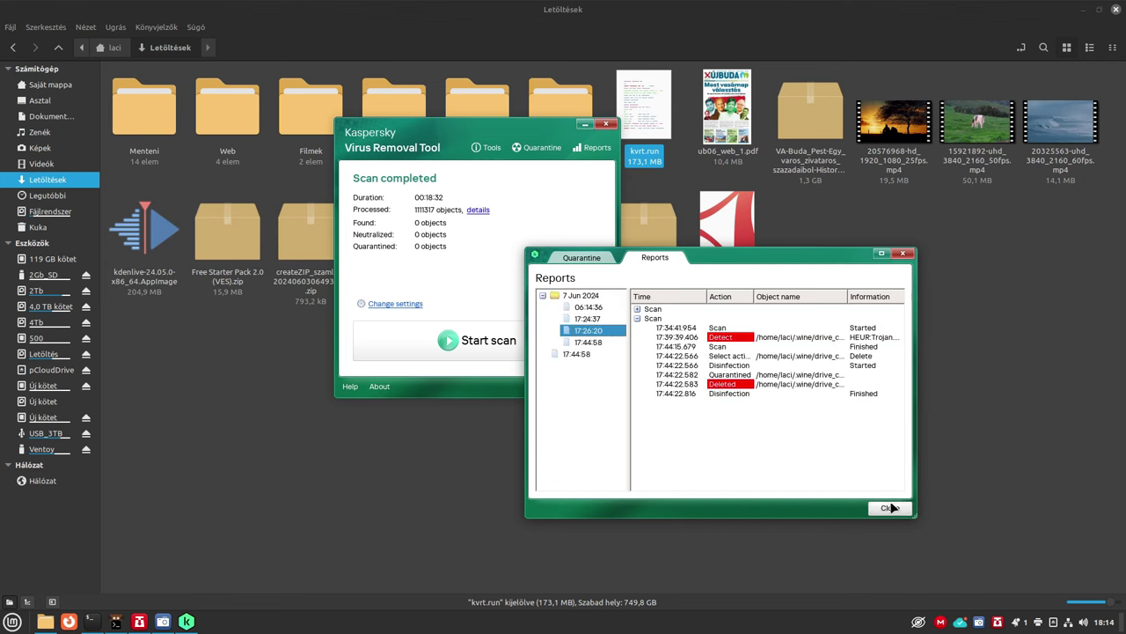
{"action": "left_click", "coordinate": [892, 508]}
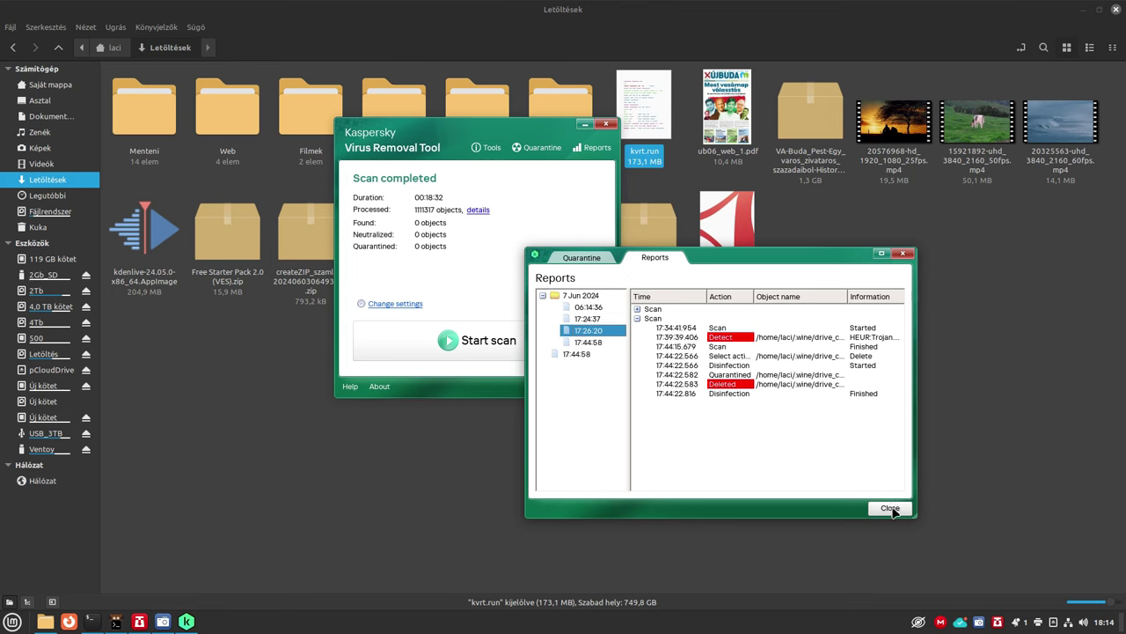